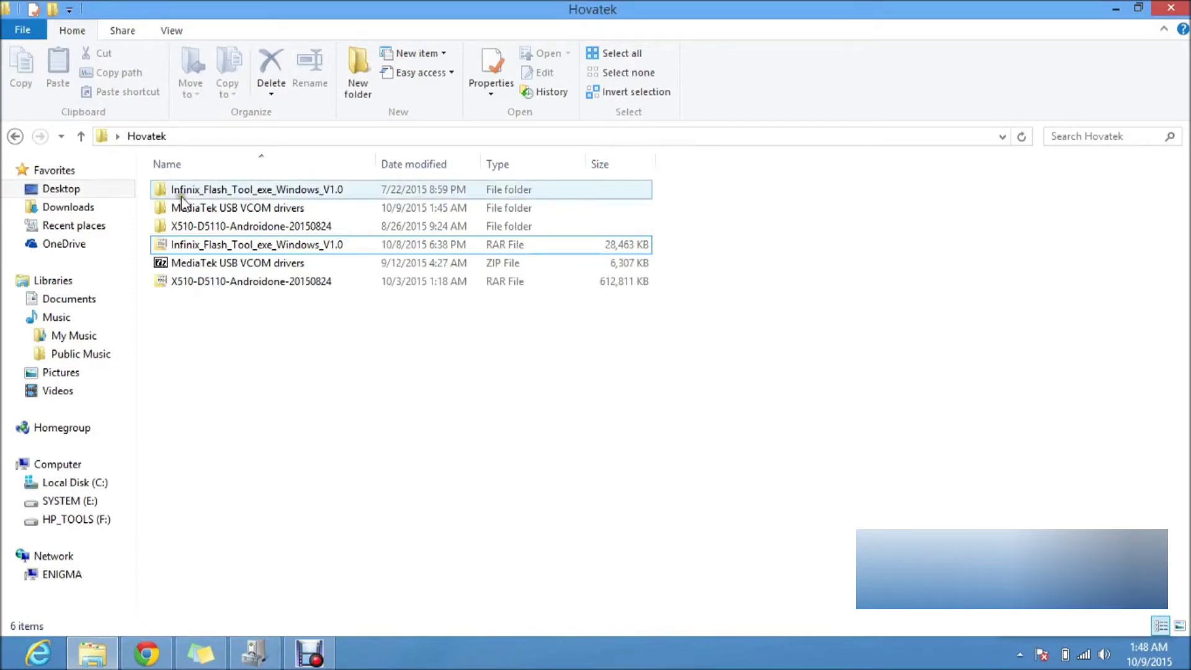
drag(181, 198, 253, 231)
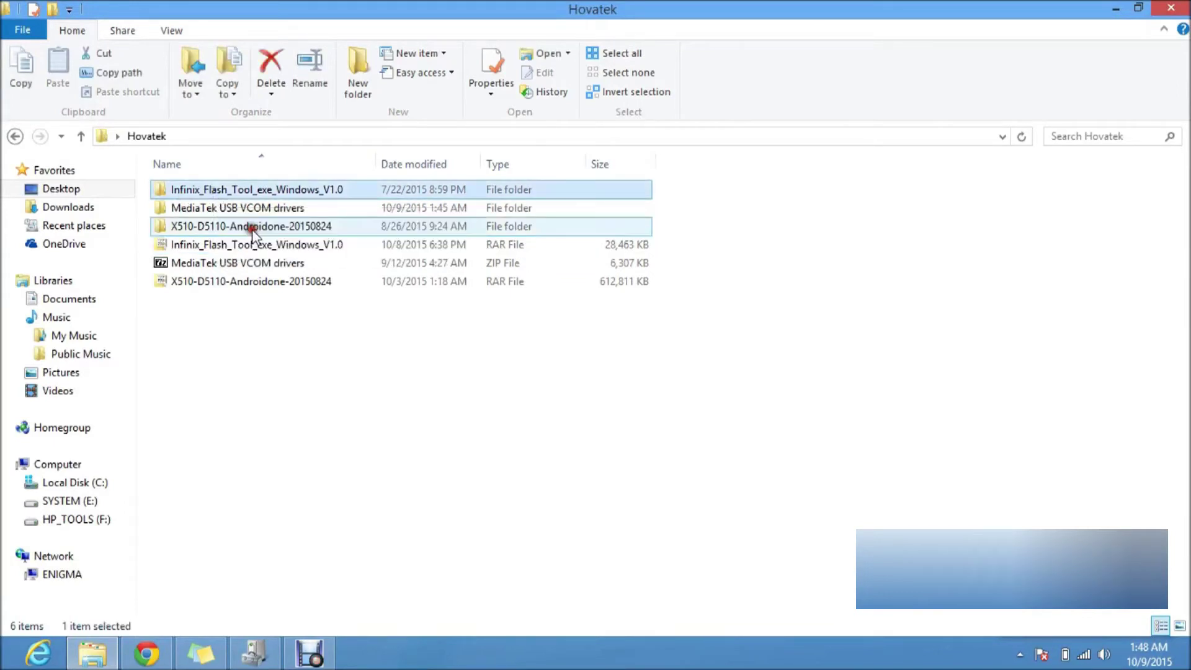
click(242, 227)
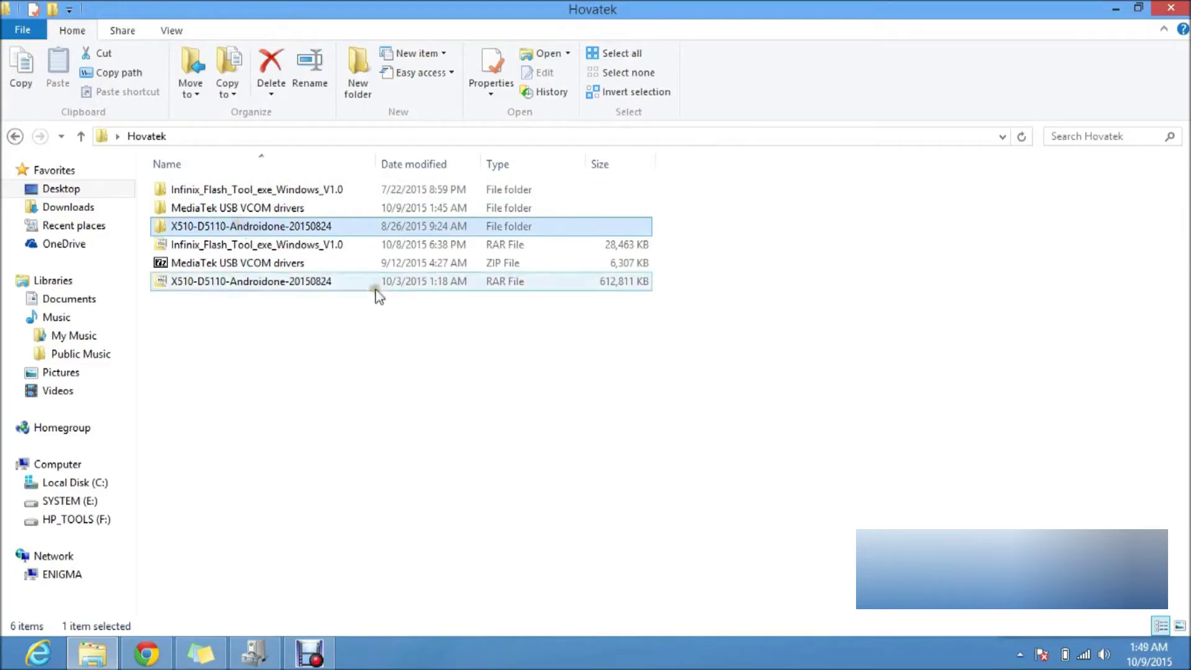
click(296, 209)
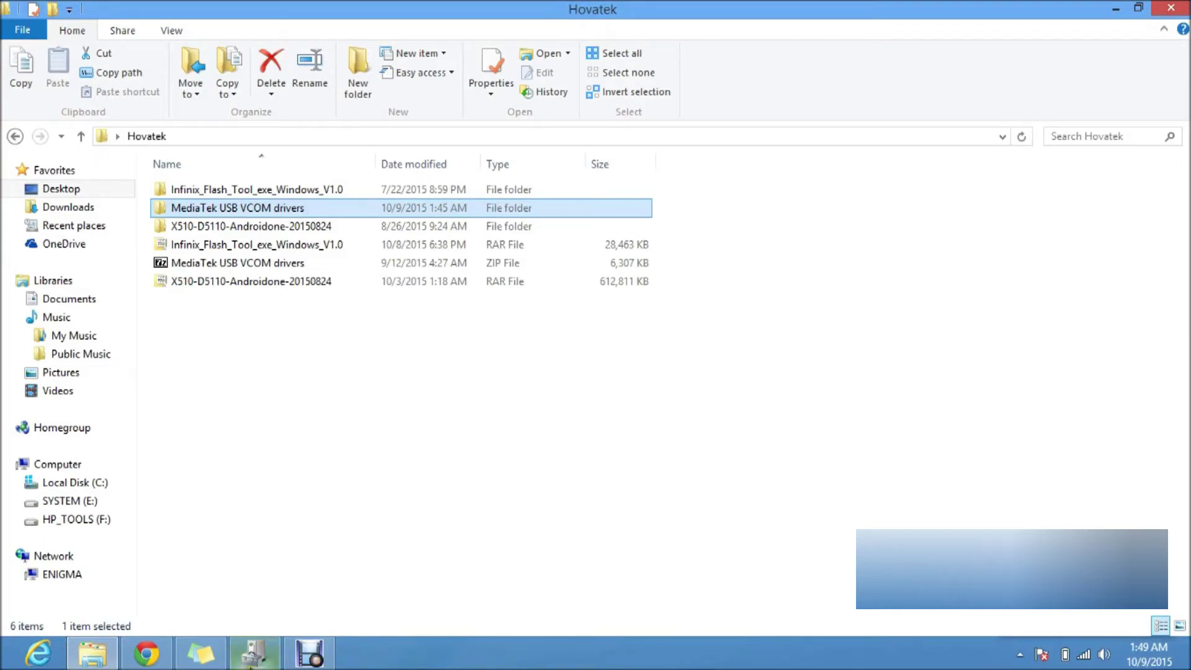
In Device Manager, start adding legacy hardware, choosing manual selection from a list and showing all devices
click(228, 526)
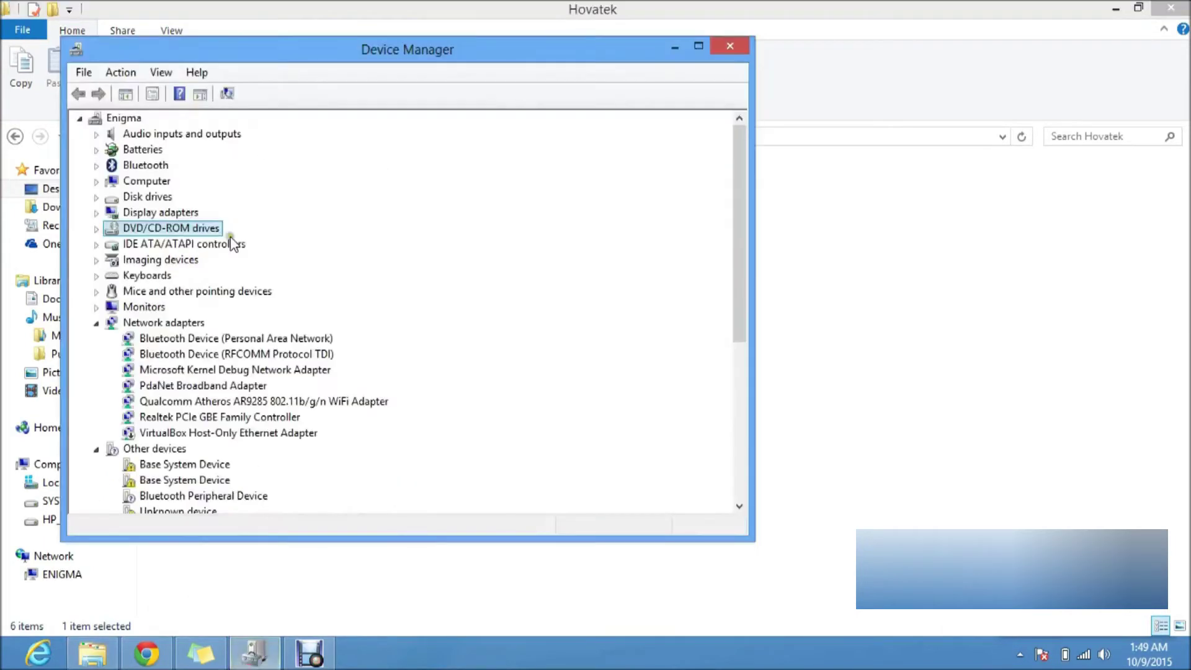
click(121, 72)
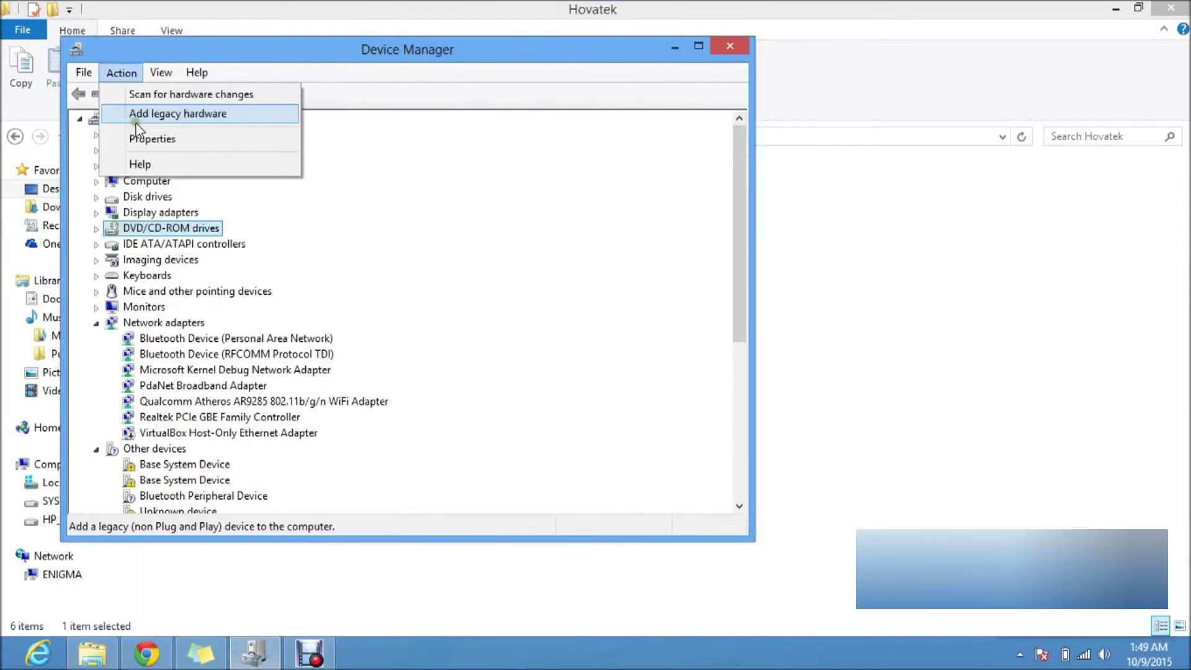
click(136, 121)
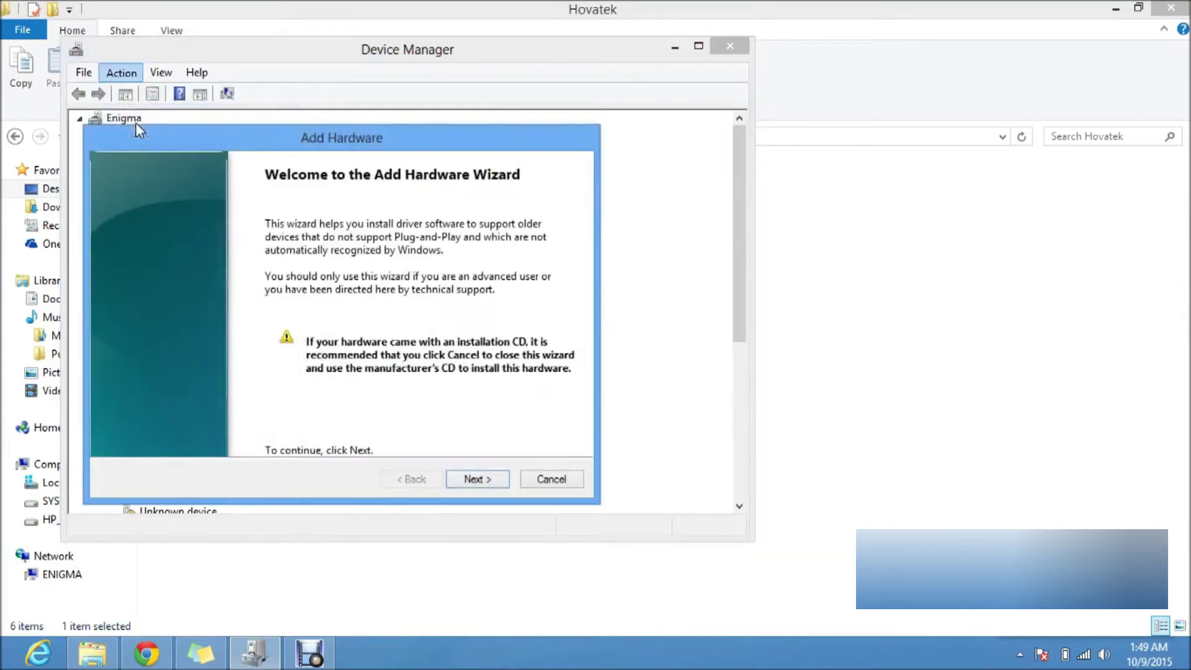
click(477, 479)
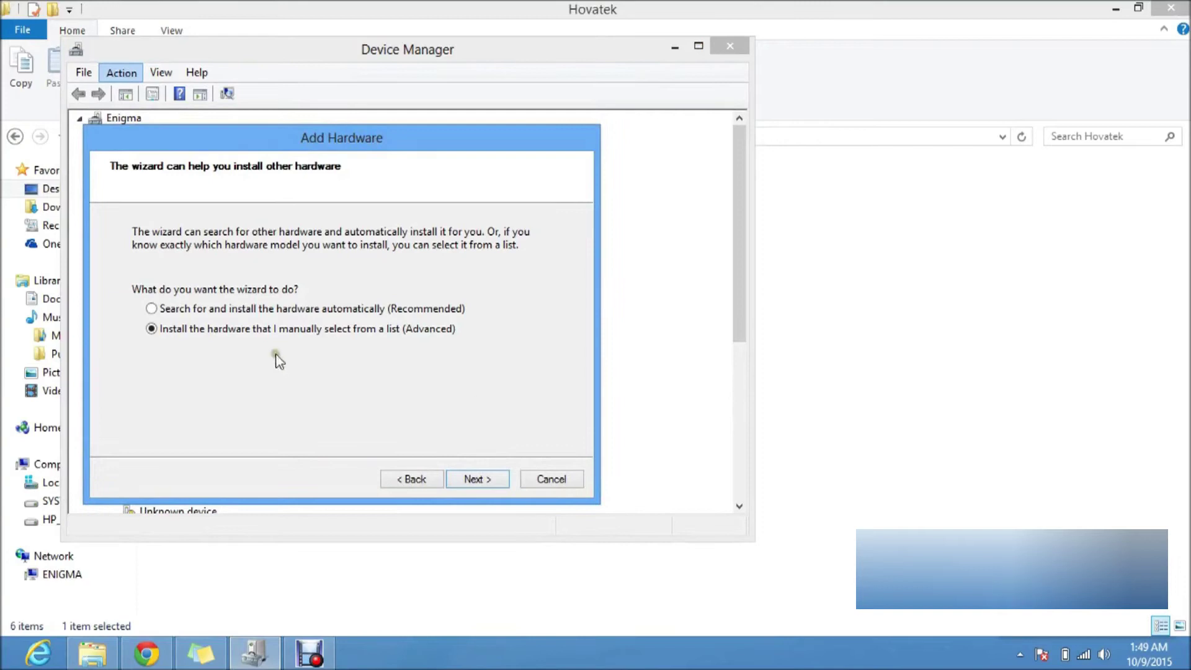
click(471, 481)
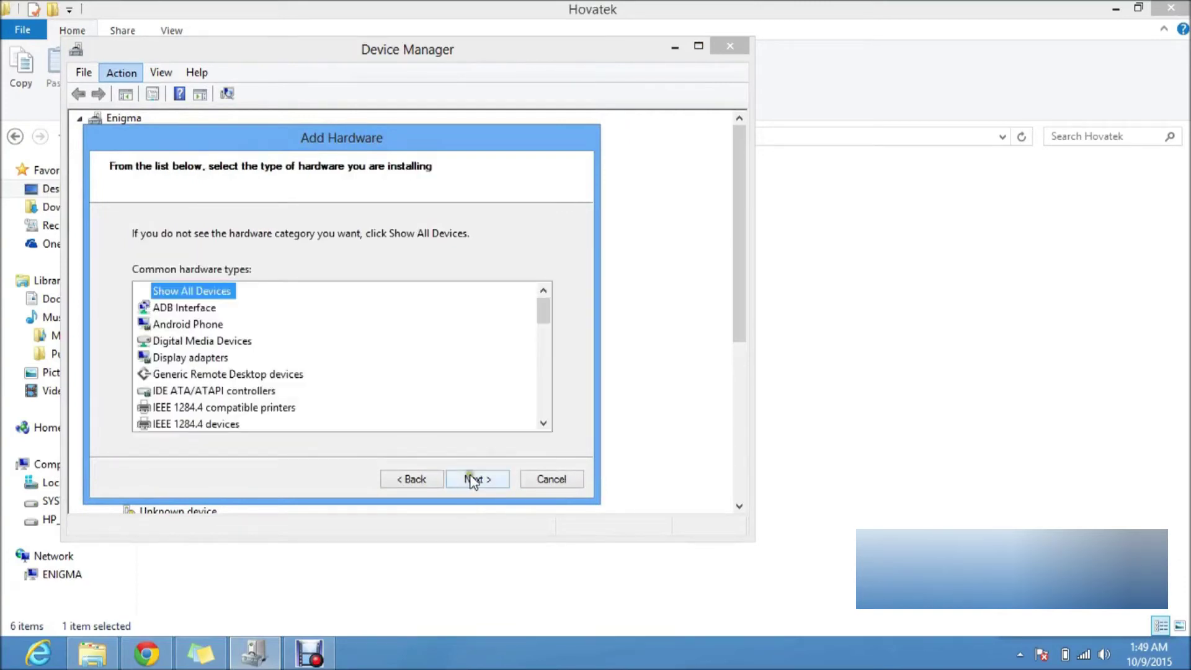
click(472, 480)
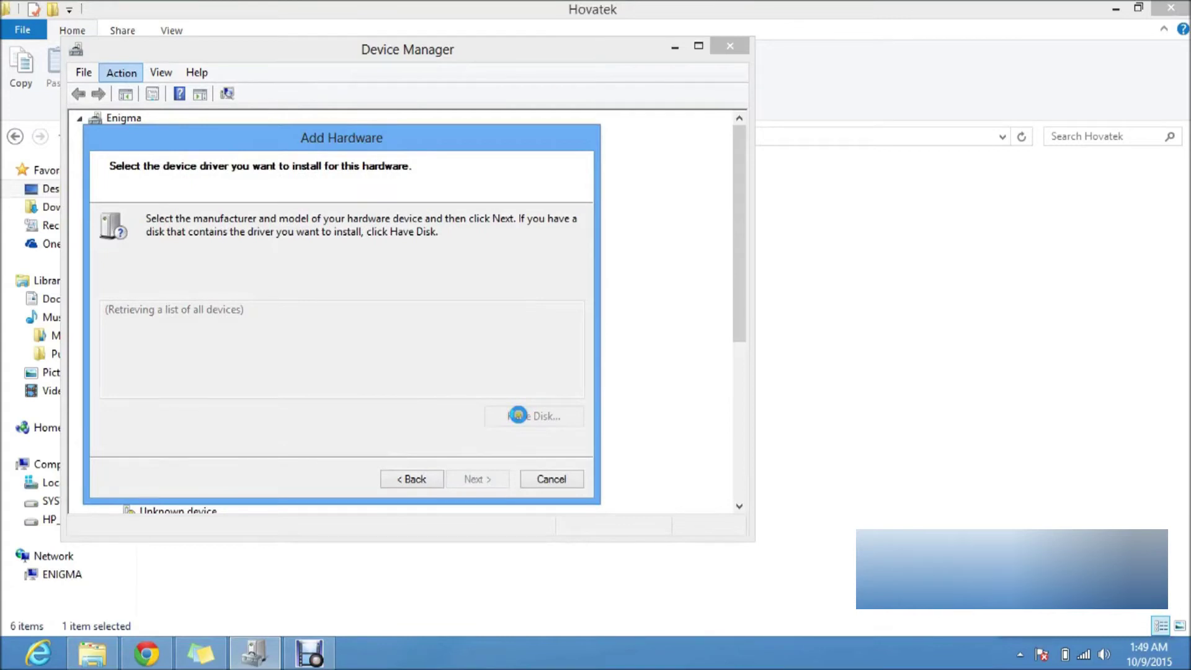
Choose to install the driver from disk and browse to MediaTek USB VCOM drivers > Drivers > USB VCOM Driver > Win7
click(518, 415)
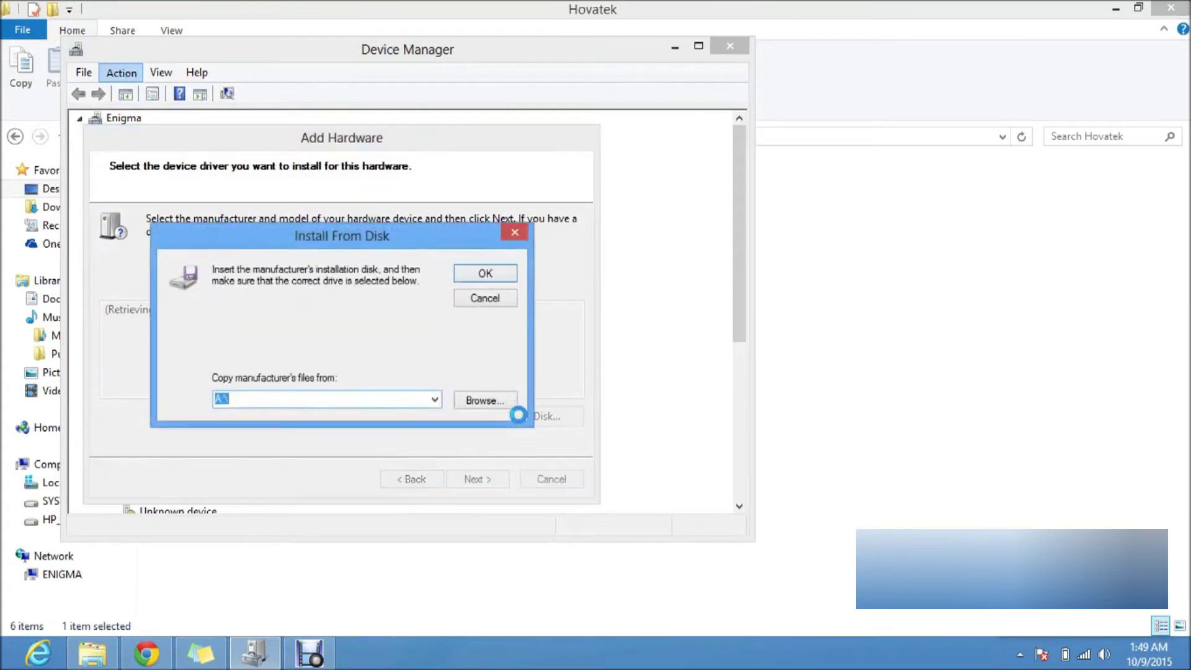
click(487, 402)
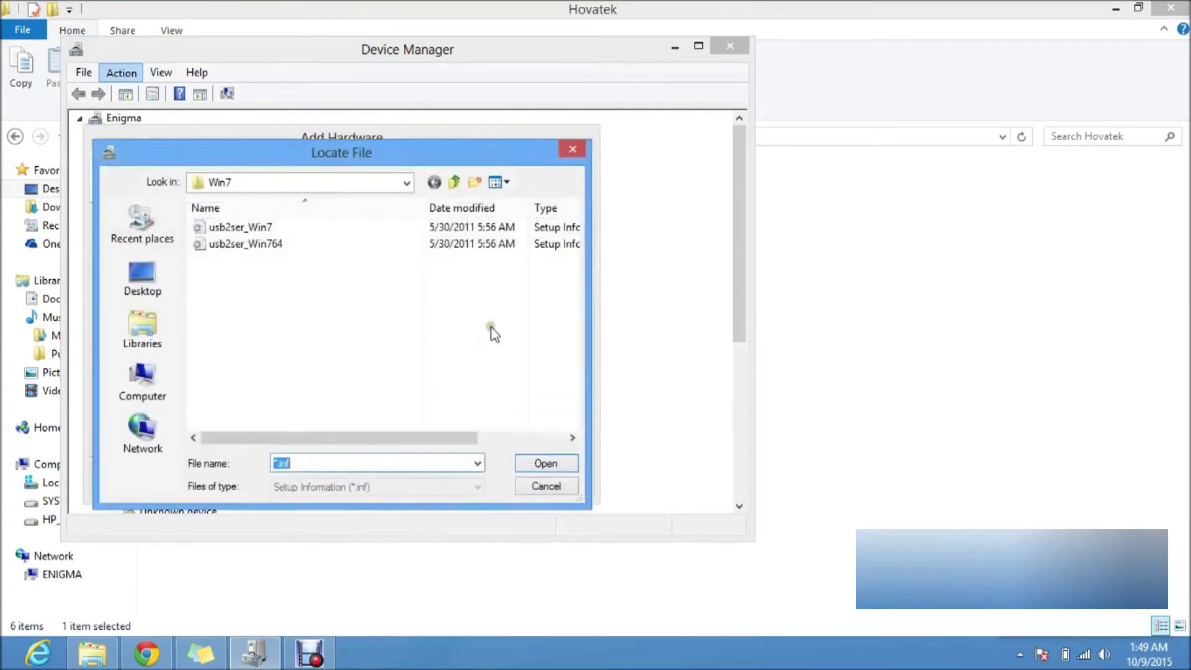
click(456, 189)
click(456, 190)
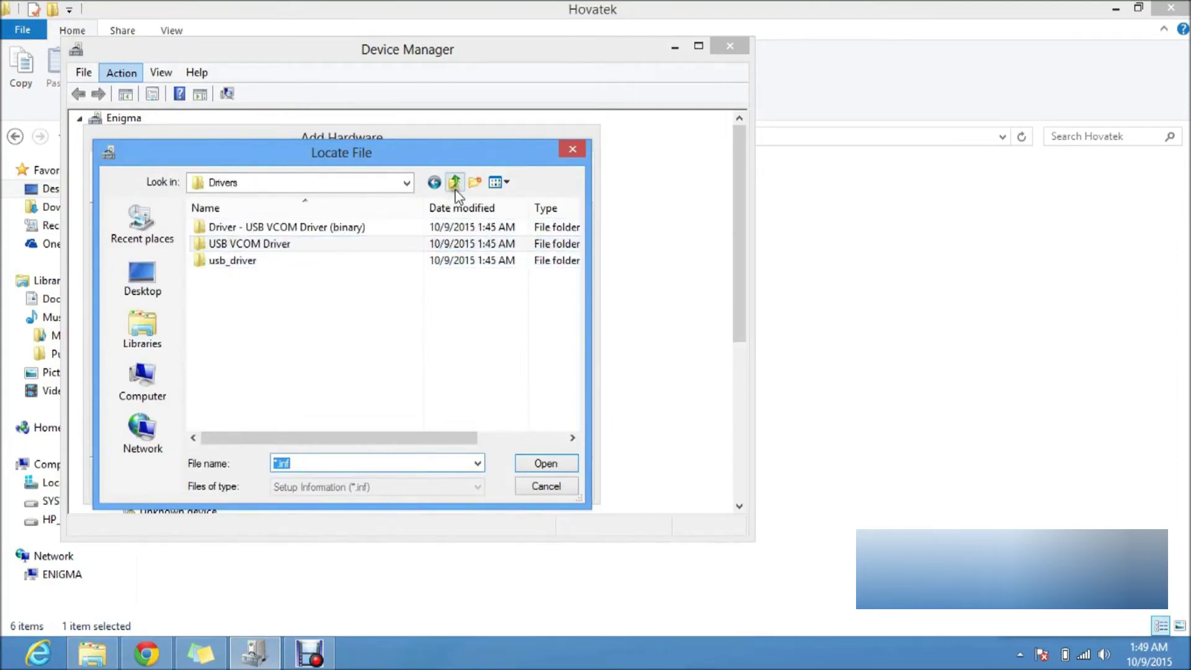
click(456, 190)
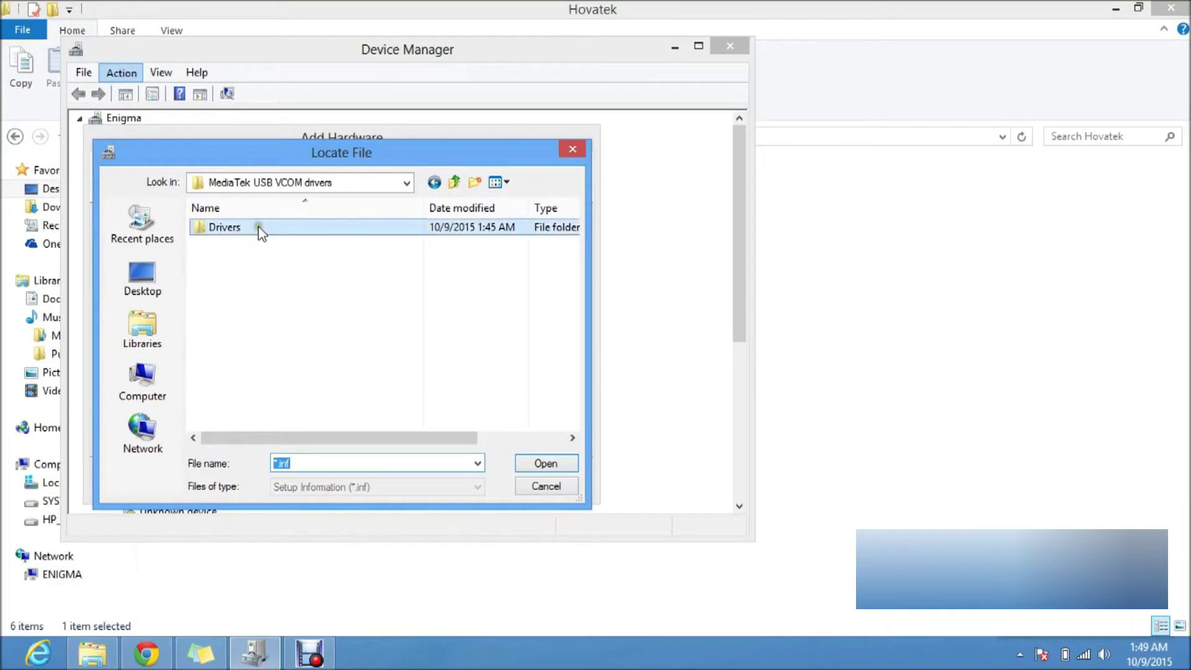
click(454, 182)
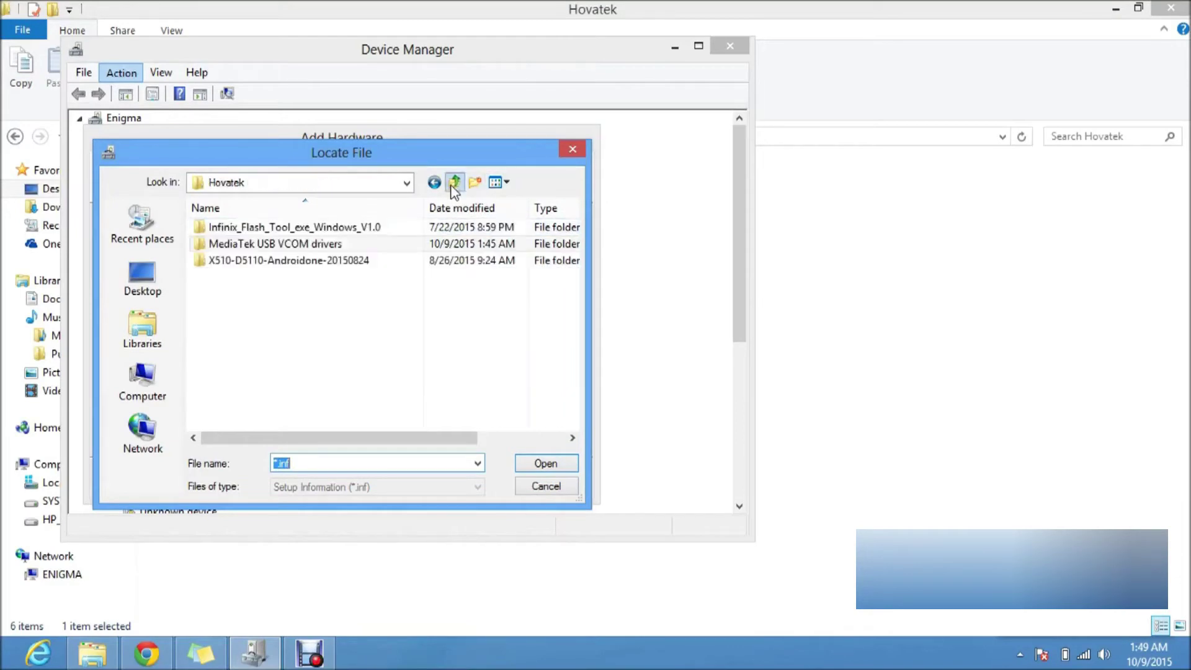
double_click(249, 245)
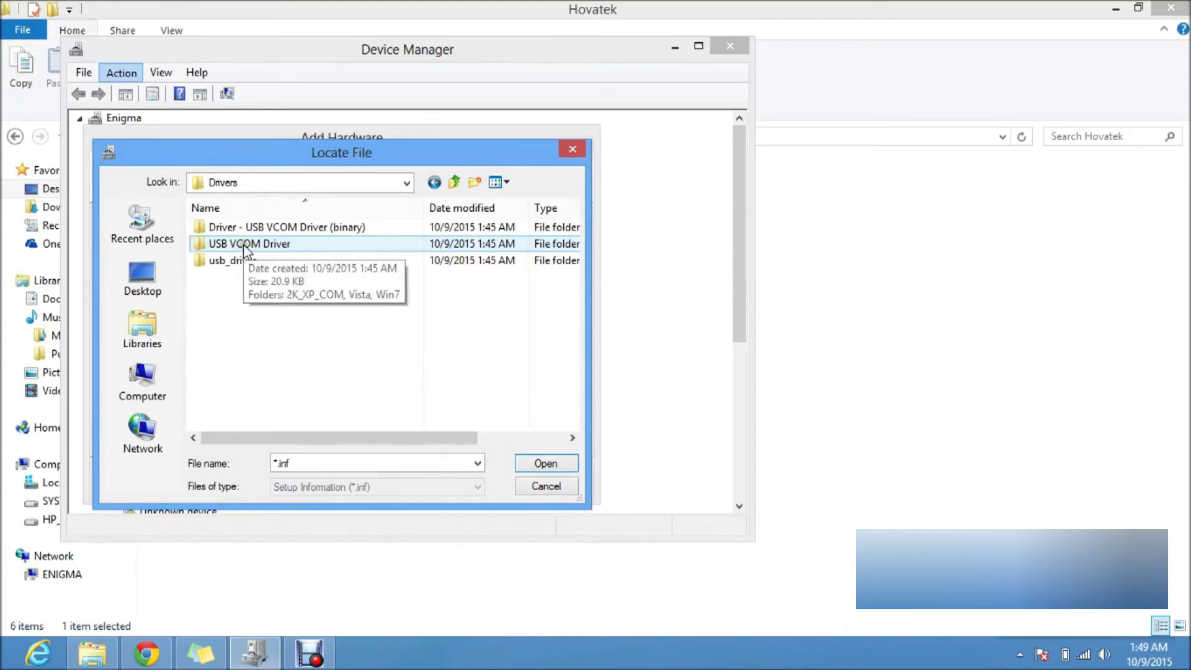
double_click(251, 244)
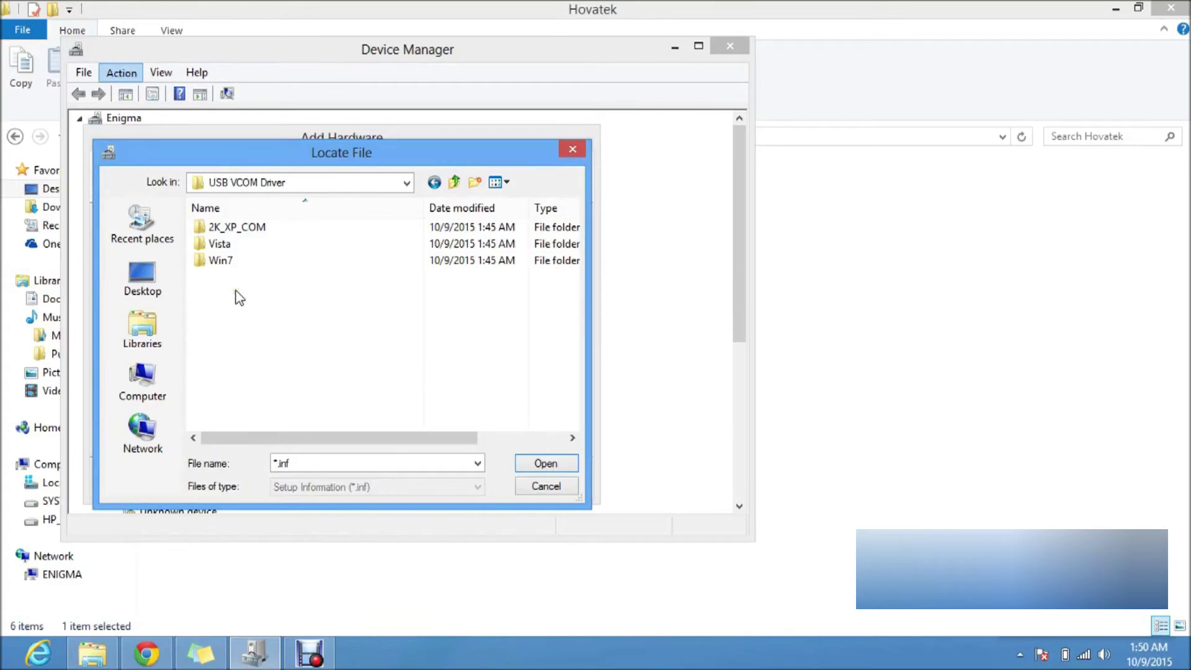
double_click(226, 259)
click(228, 260)
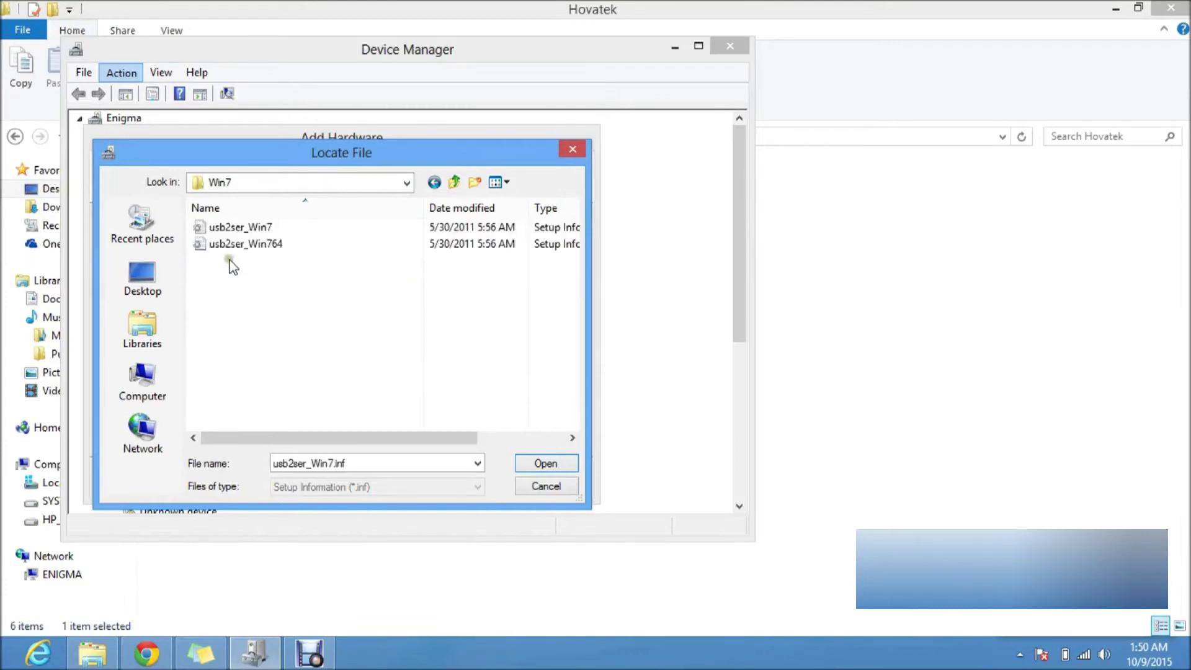
Select the usb2ser_Win764 setup information file and load it as the driver source
key(Down)
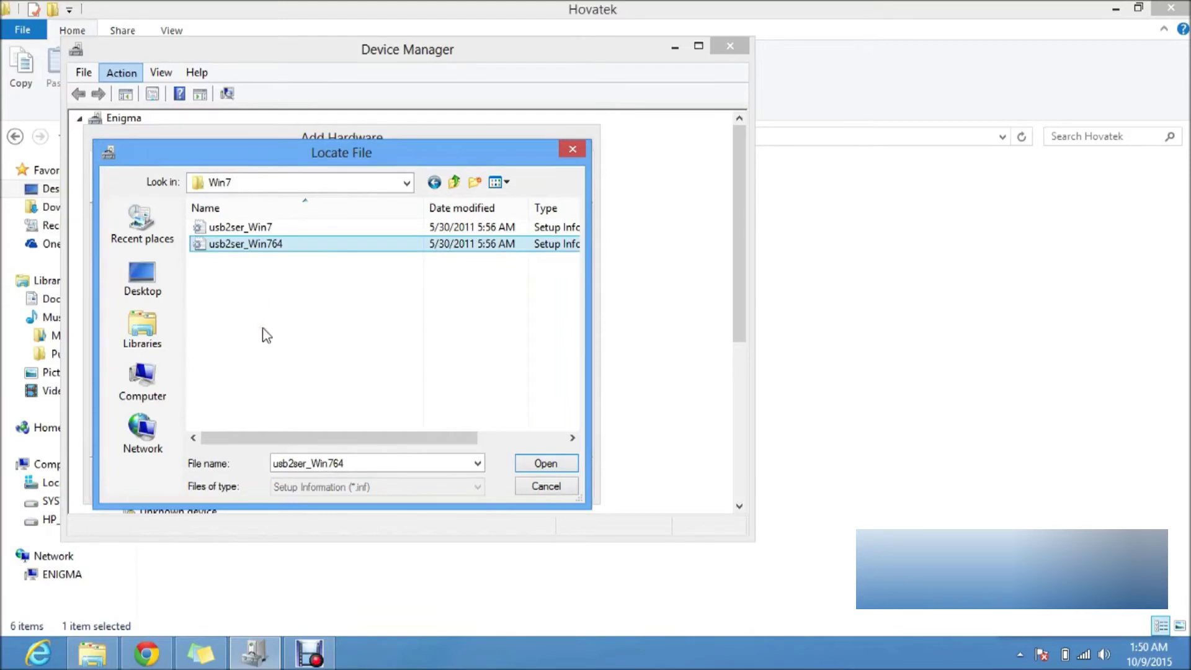
click(317, 252)
key(Up)
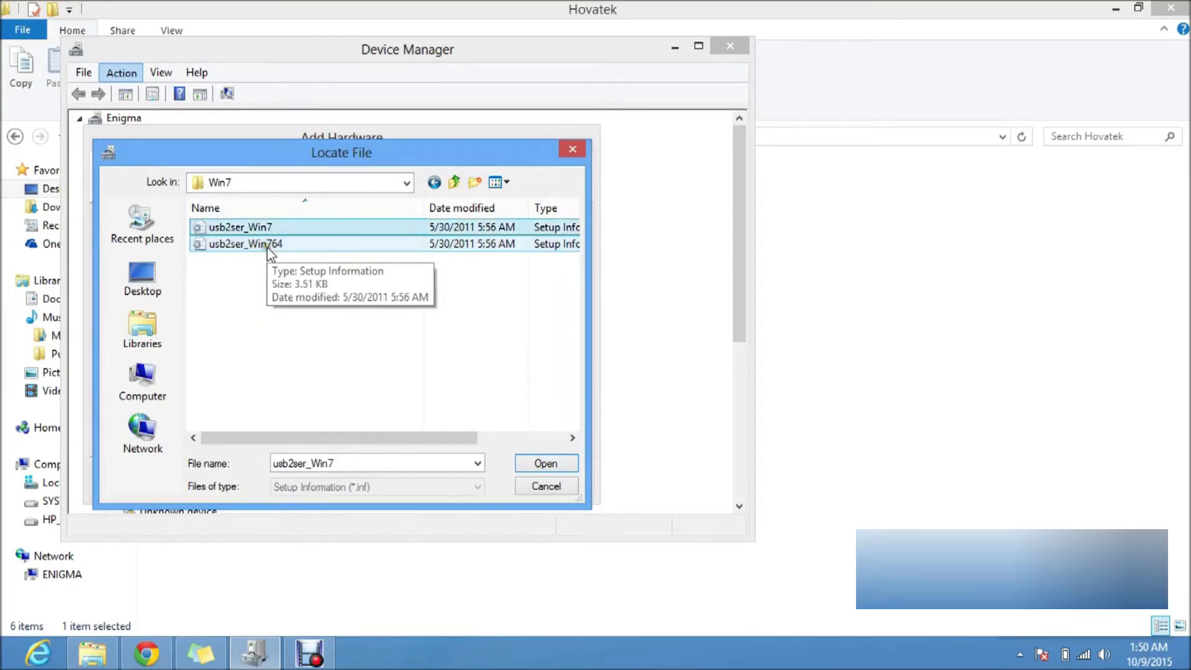
click(268, 246)
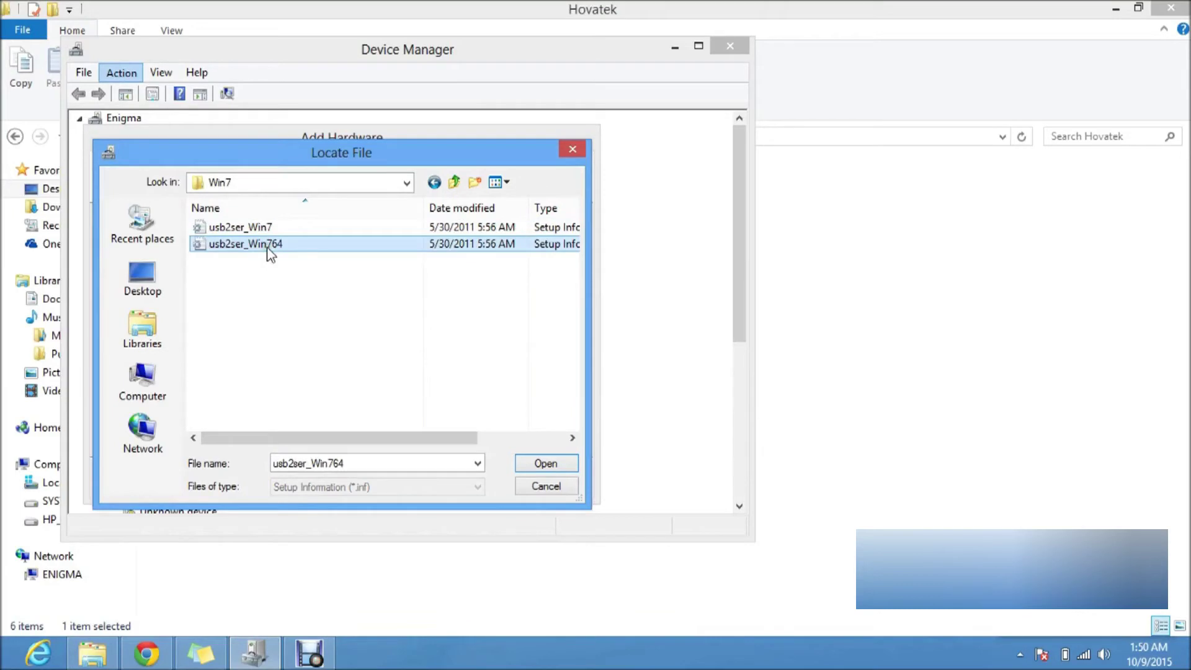
click(546, 466)
click(489, 276)
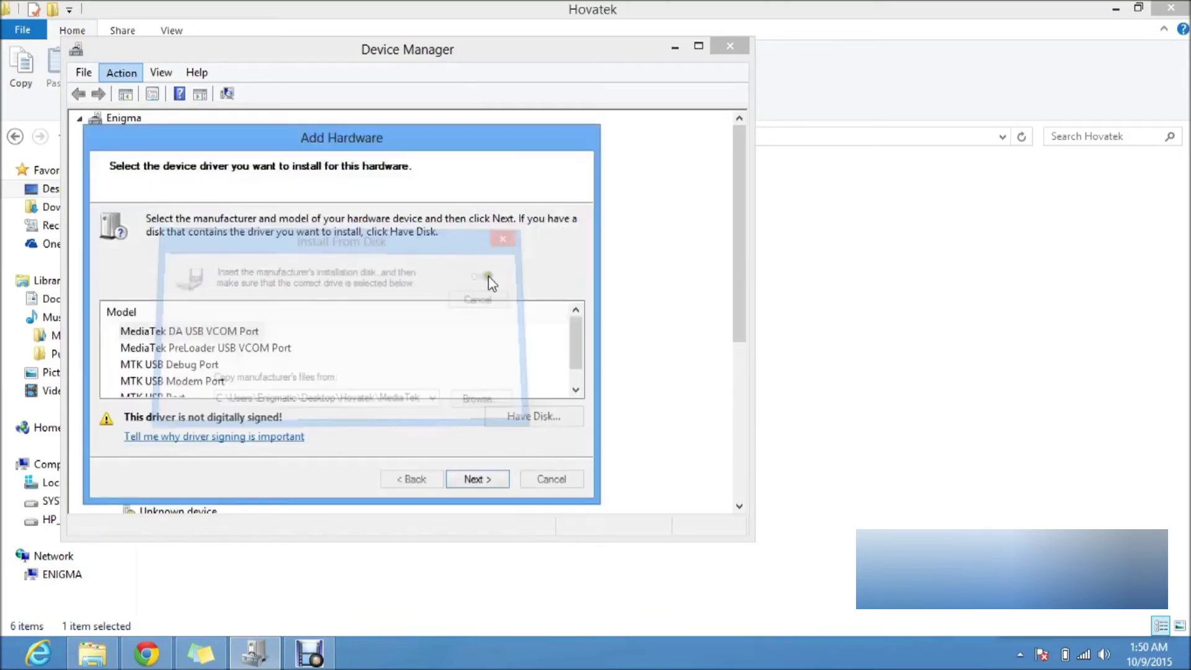
Install the MediaTek DA USB VCOM Port driver and finish the Add Hardware wizard
click(481, 480)
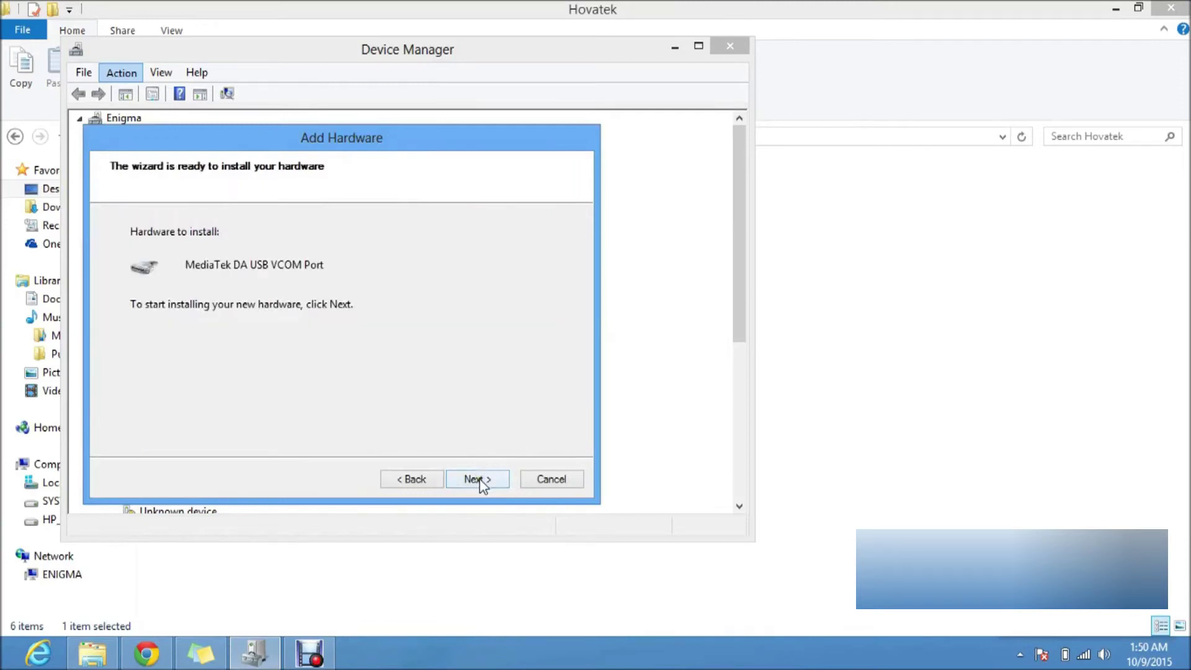
click(479, 479)
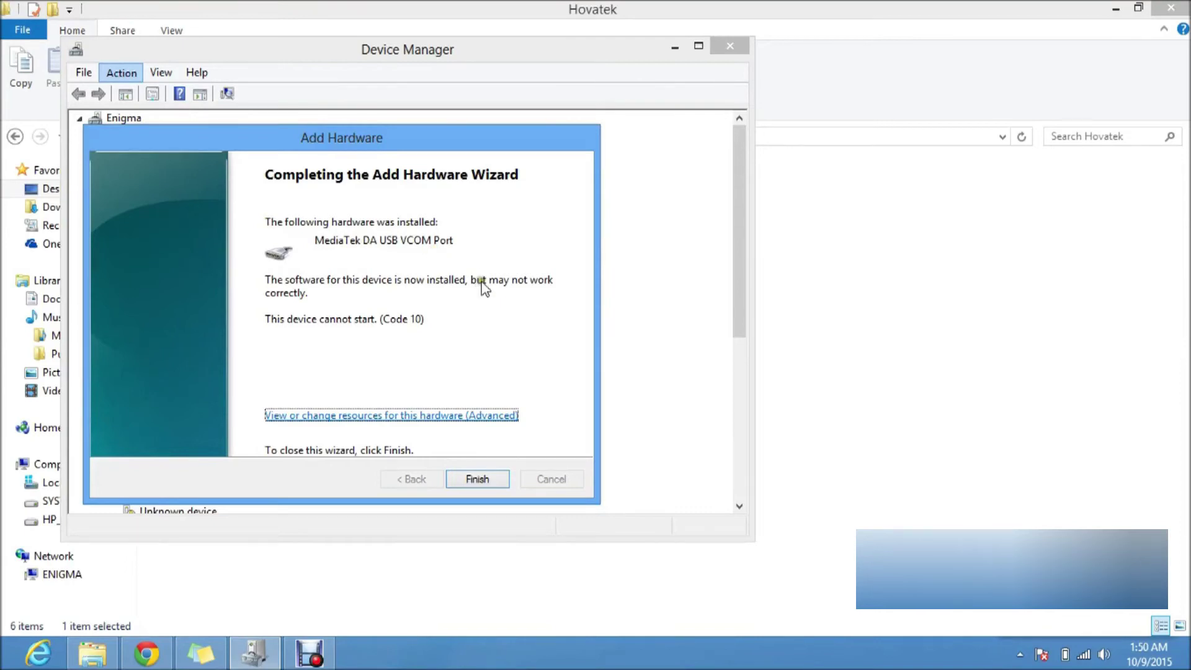
click(479, 479)
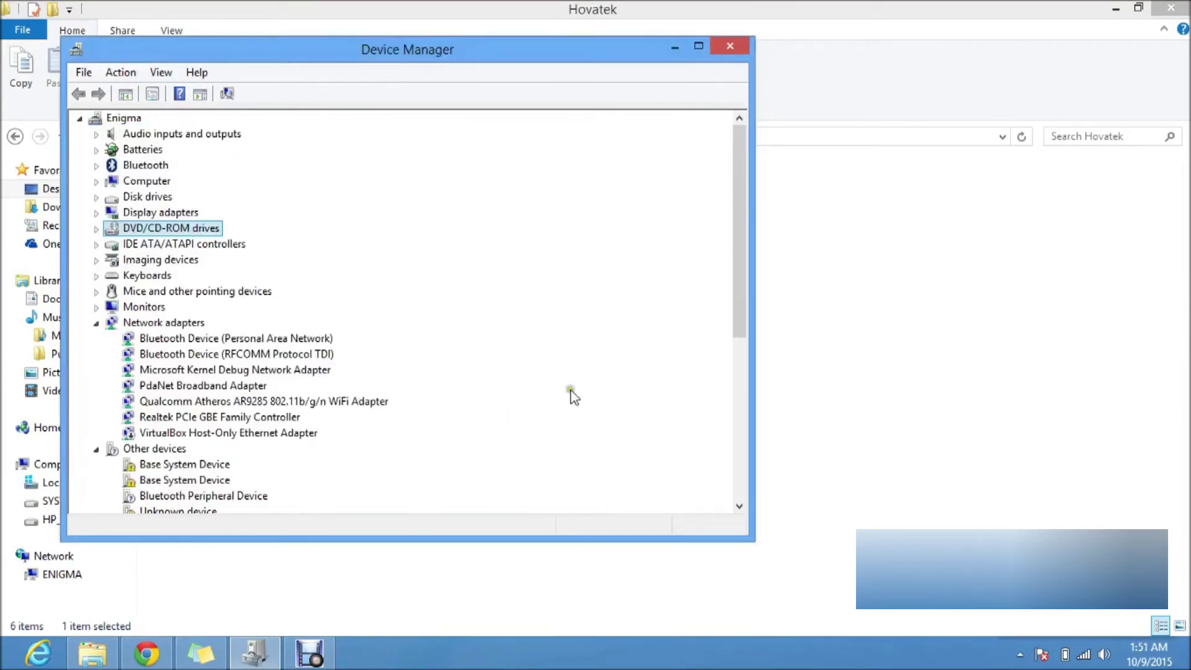
Minimise Device Manager and launch flash_tool from the Infinix_Flash_Tool_exe_Windows_V1.0 folder
click(675, 48)
click(487, 372)
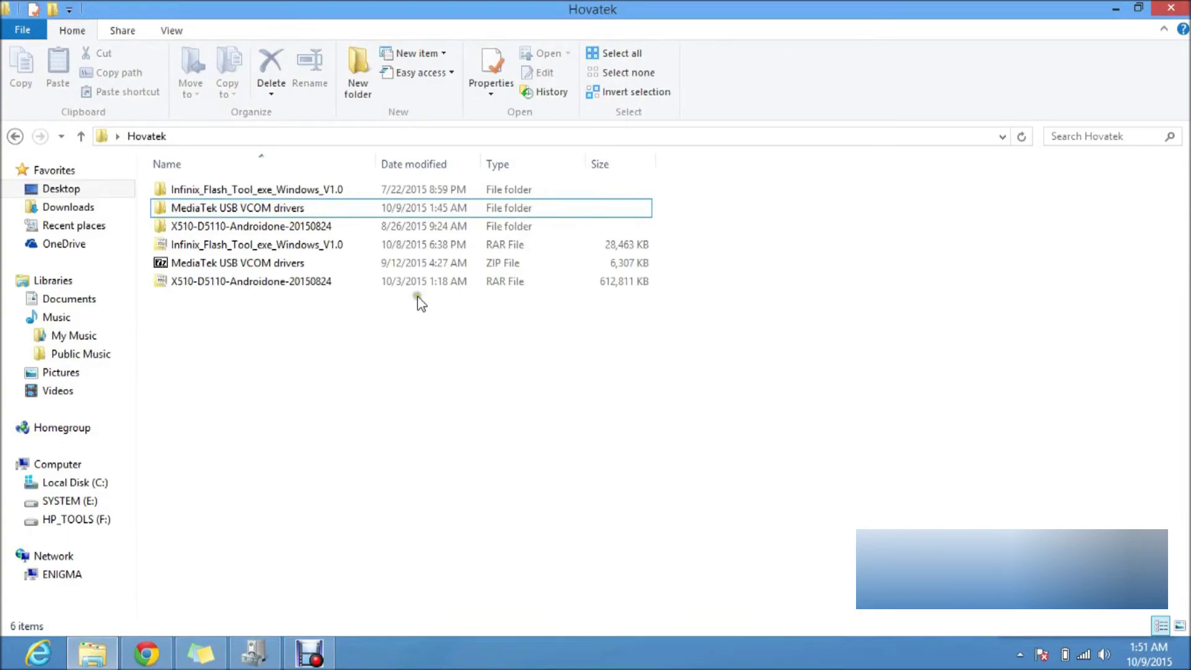
double_click(267, 192)
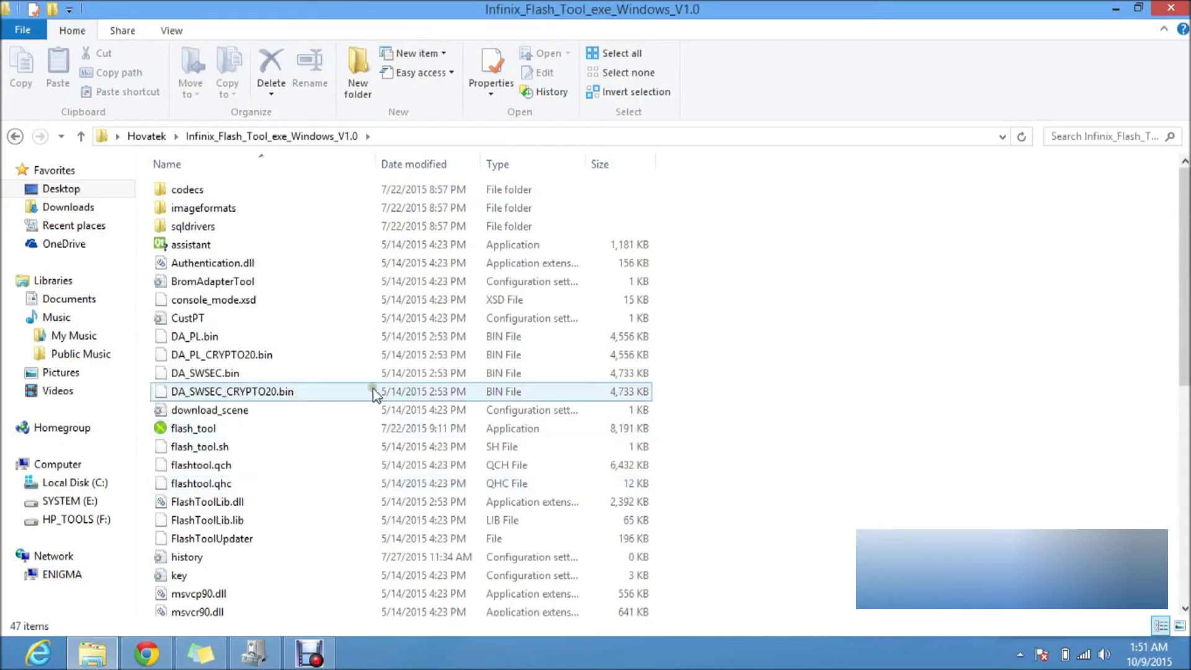
click(210, 433)
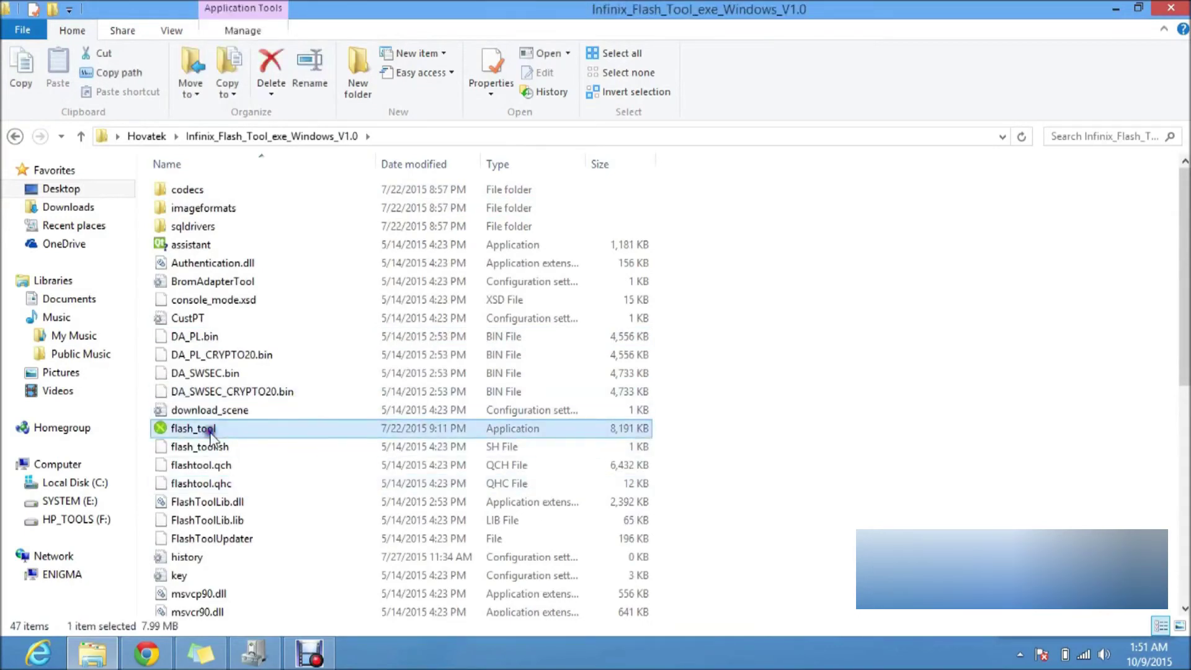
right_click(211, 432)
click(273, 119)
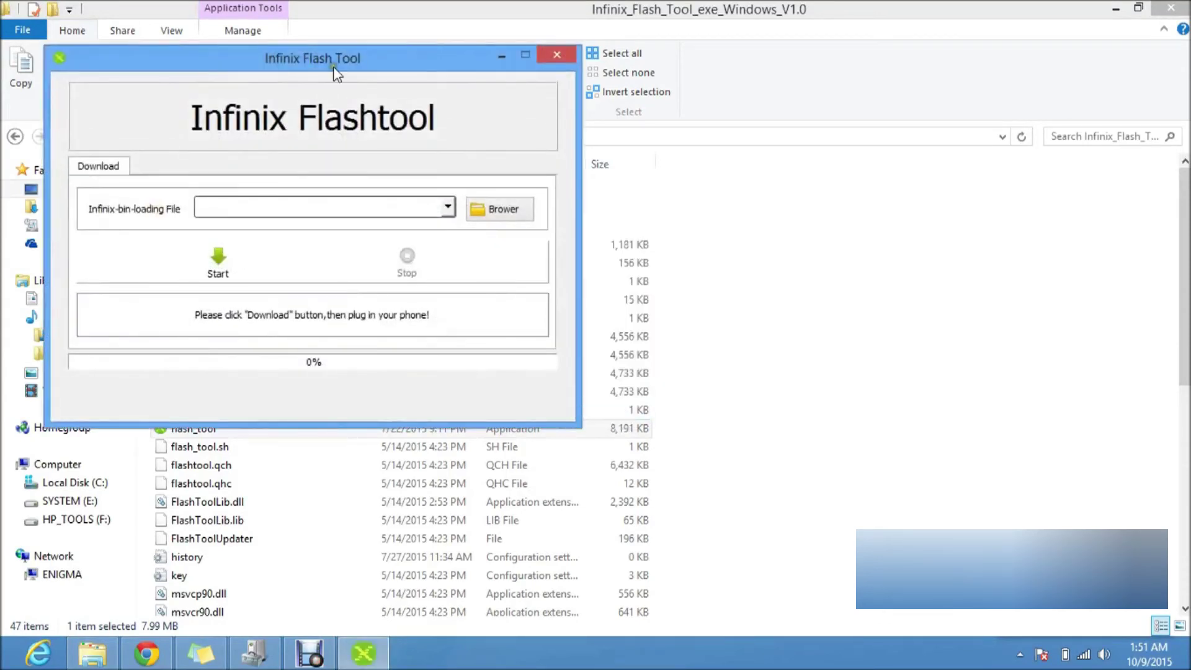
drag(335, 73, 578, 200)
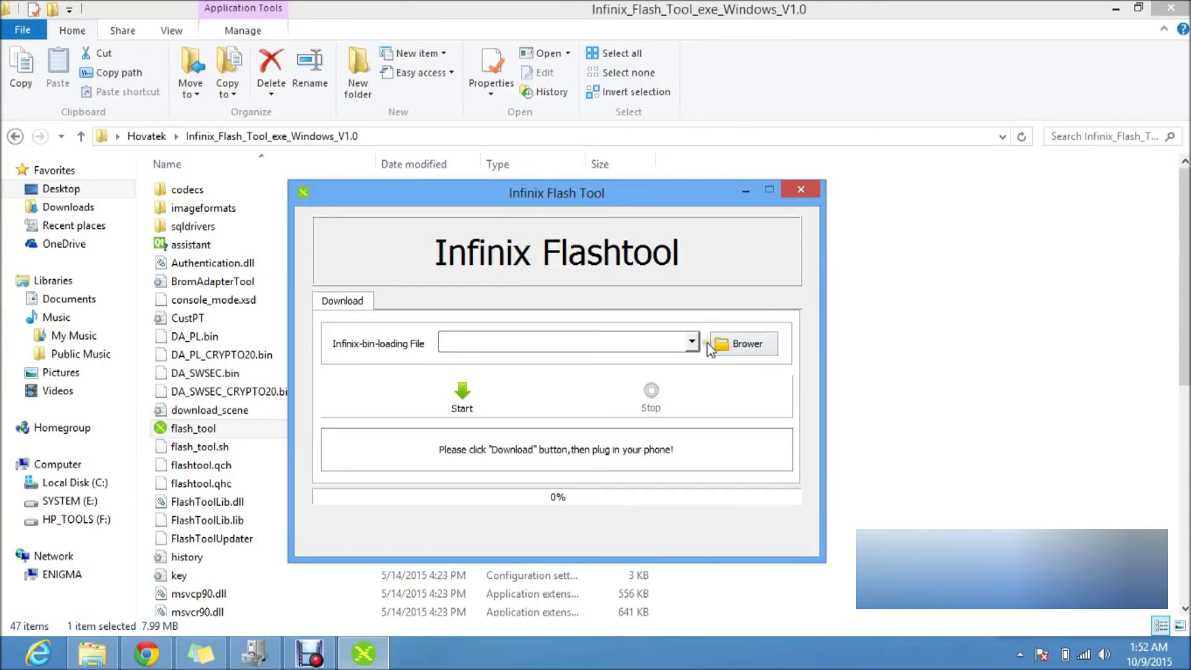
Load MT6580_Android_scatter from the X510-D5110-Androidone-20150824 folder as the Infinix-bin-loading file and start flashing
click(741, 349)
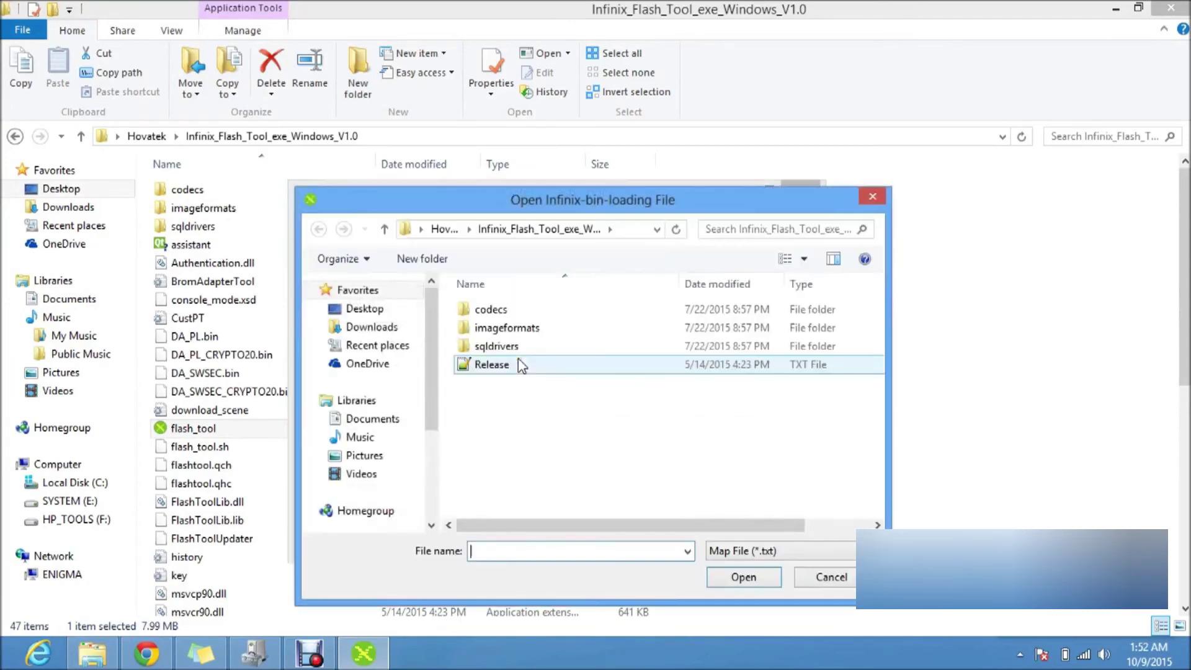
click(442, 229)
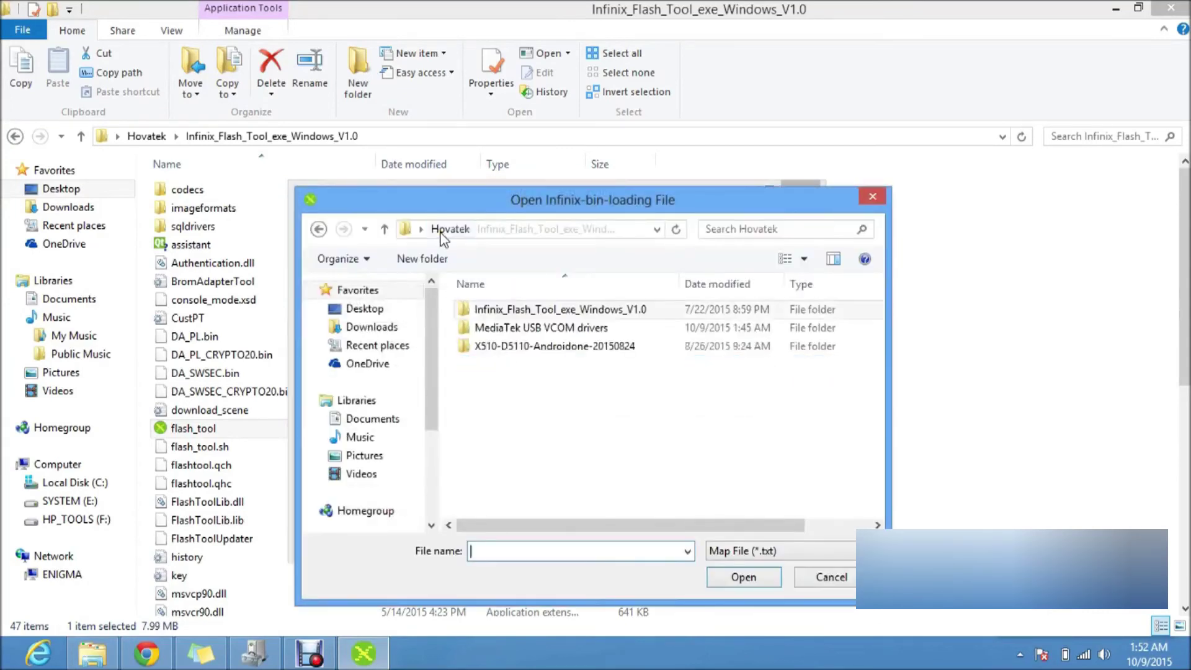
double_click(502, 350)
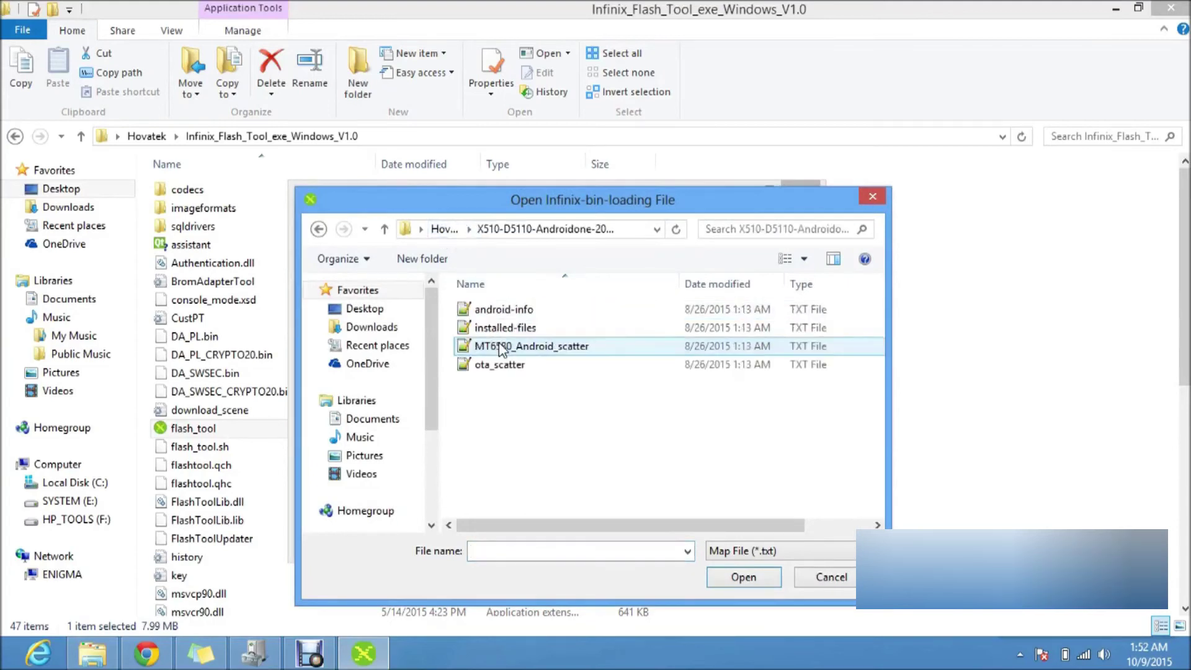
click(449, 234)
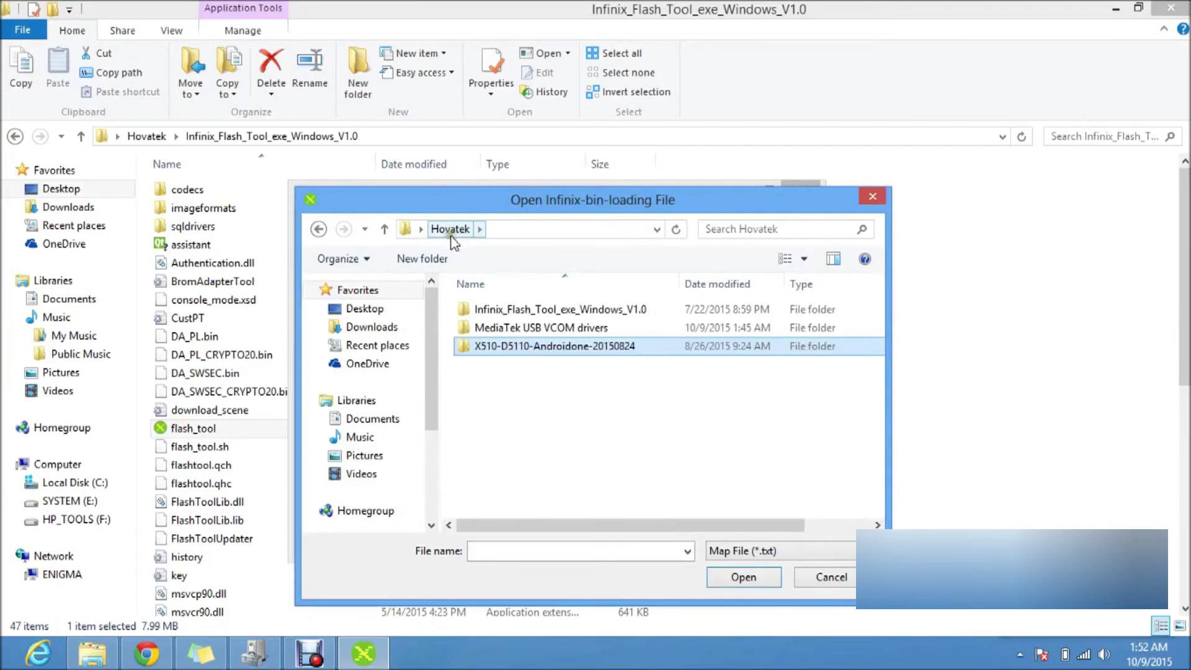
double_click(527, 346)
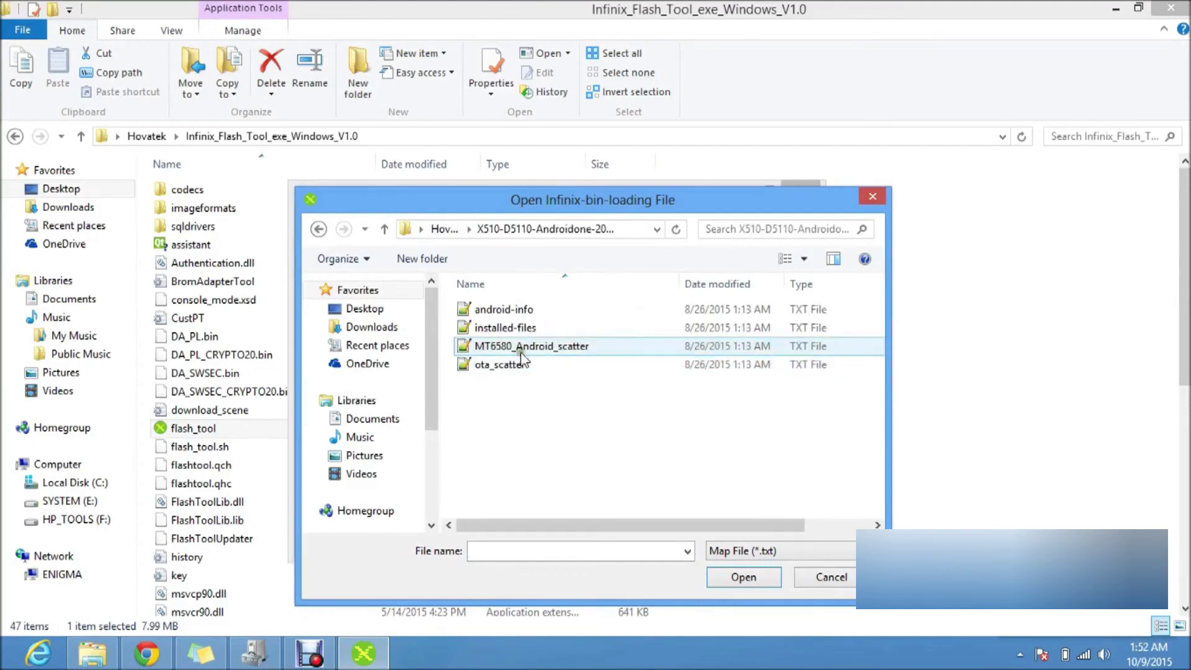
click(540, 346)
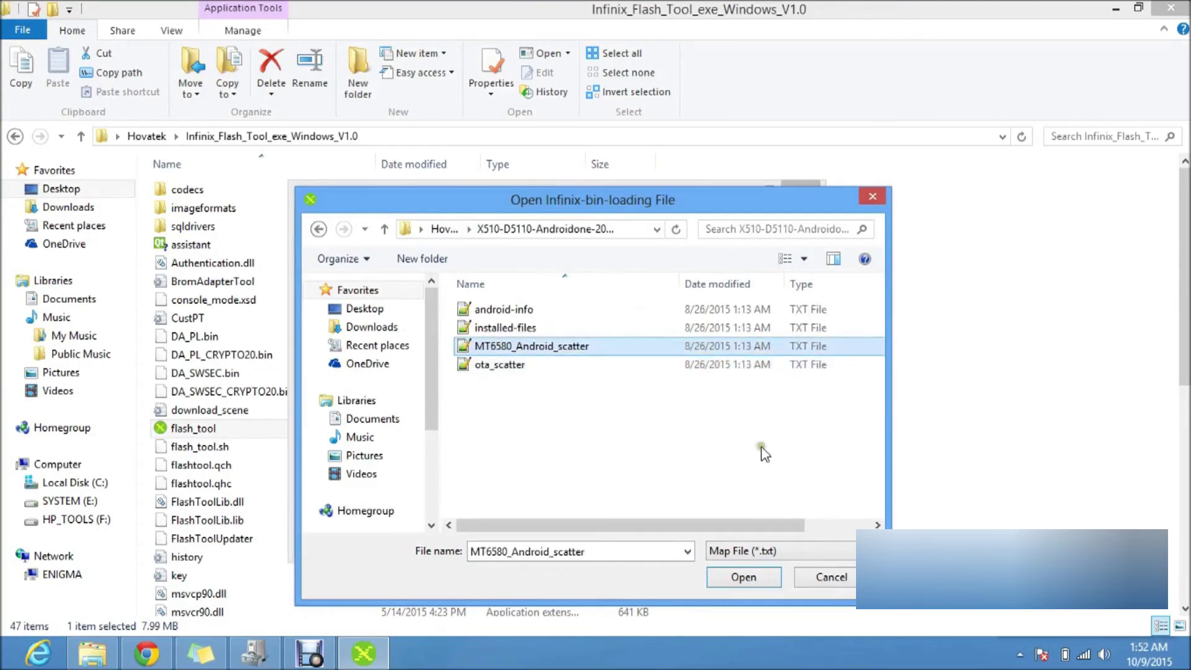
click(731, 579)
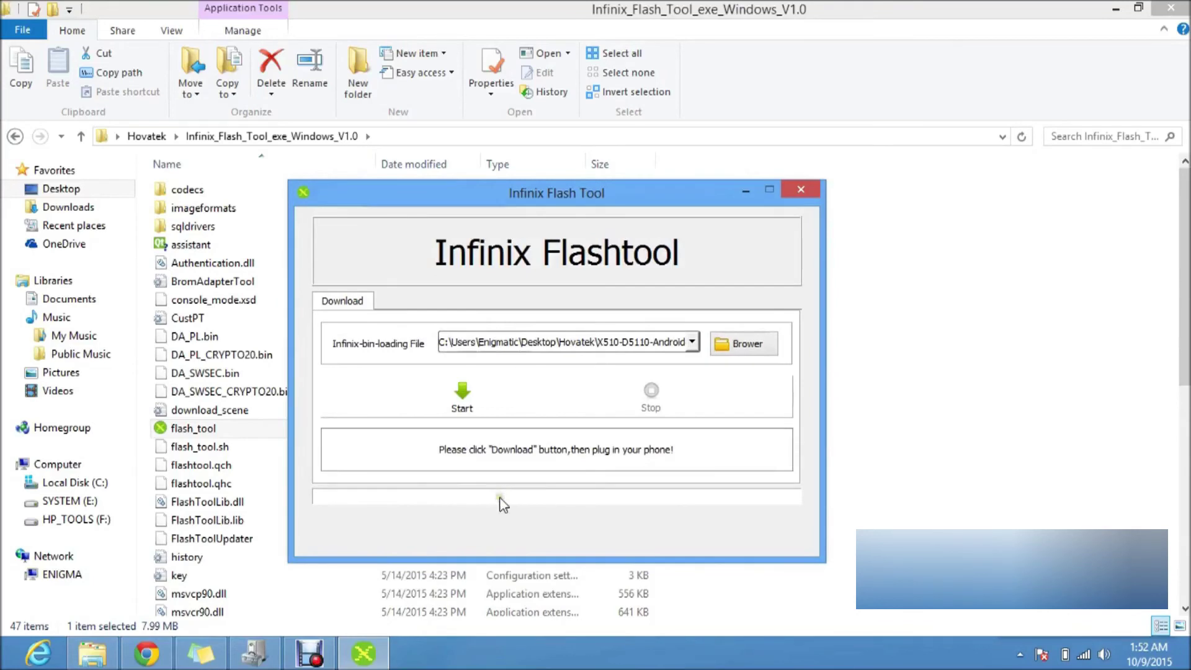
click(464, 400)
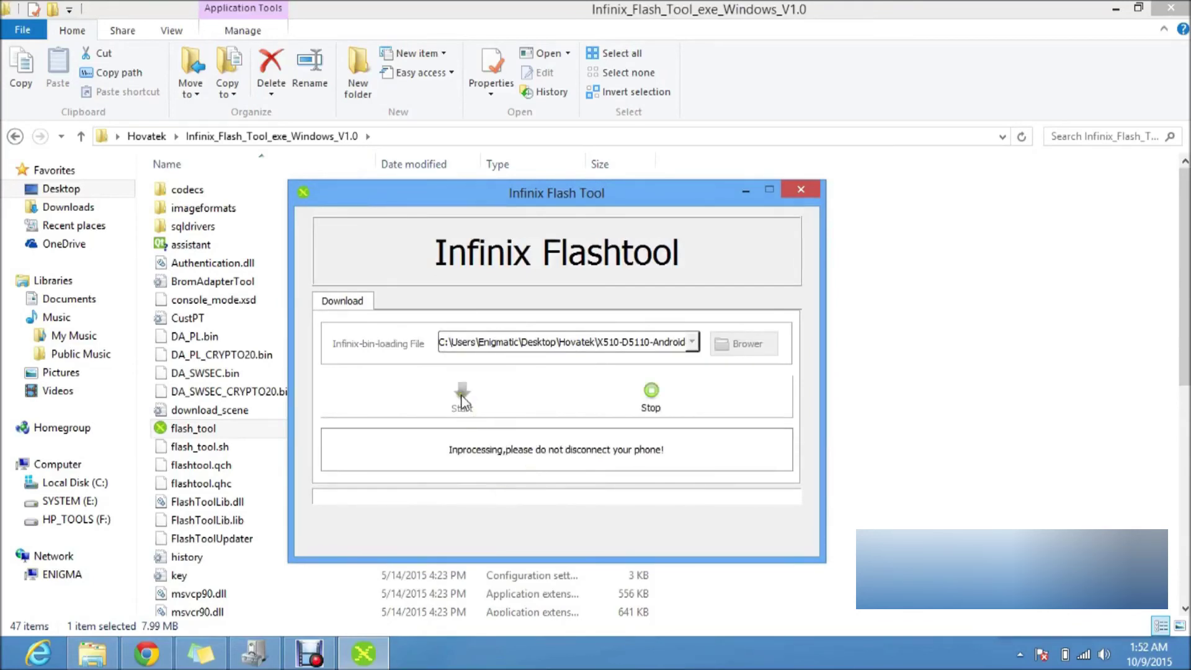